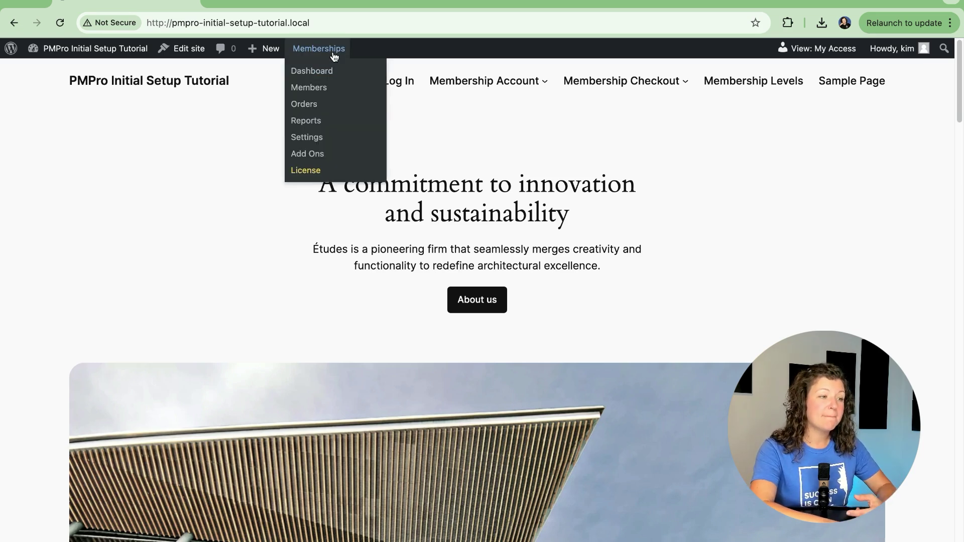
# Open the Membership Levels page showing Main Group's free Basic level, then start a new group.
pyautogui.click(320, 136)
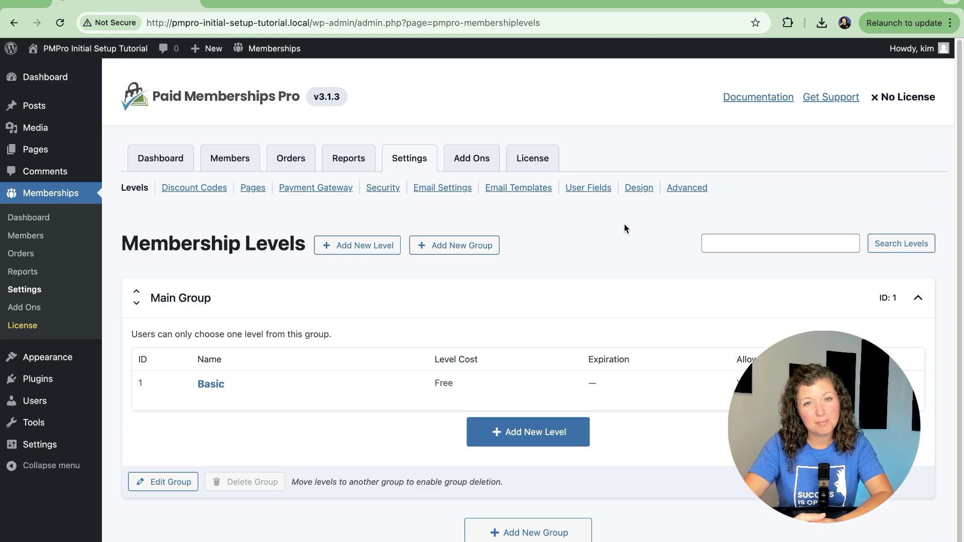
pyautogui.click(474, 245)
# Create the 'A la carte' level group with Allow Multiple Selections enabled, and save it.
pyautogui.click(370, 306)
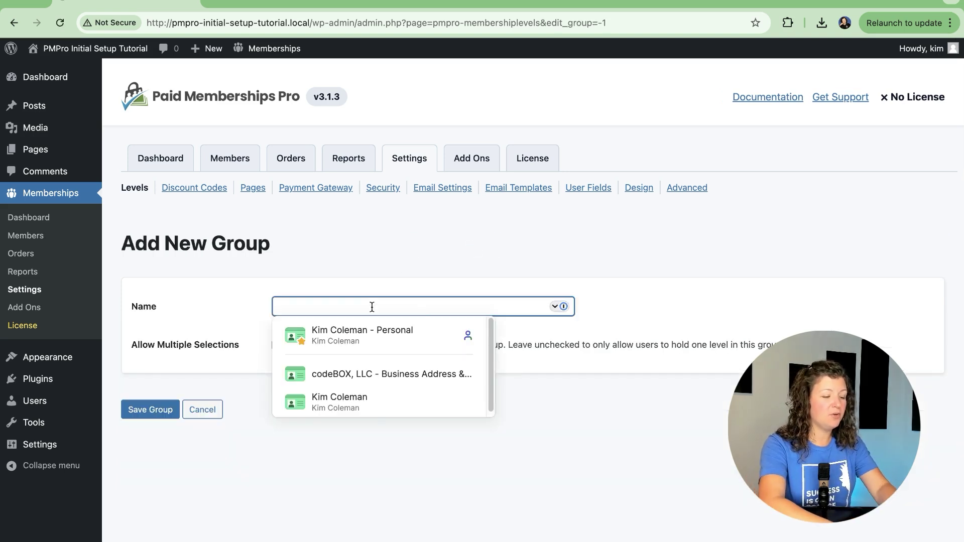
pyautogui.write('A la cart')
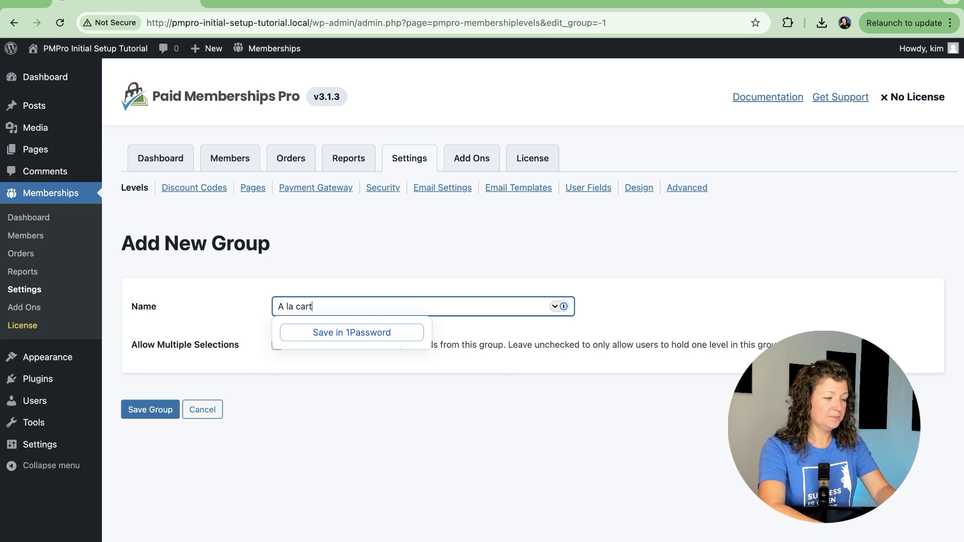
pyautogui.write('e')
pyautogui.click(242, 291)
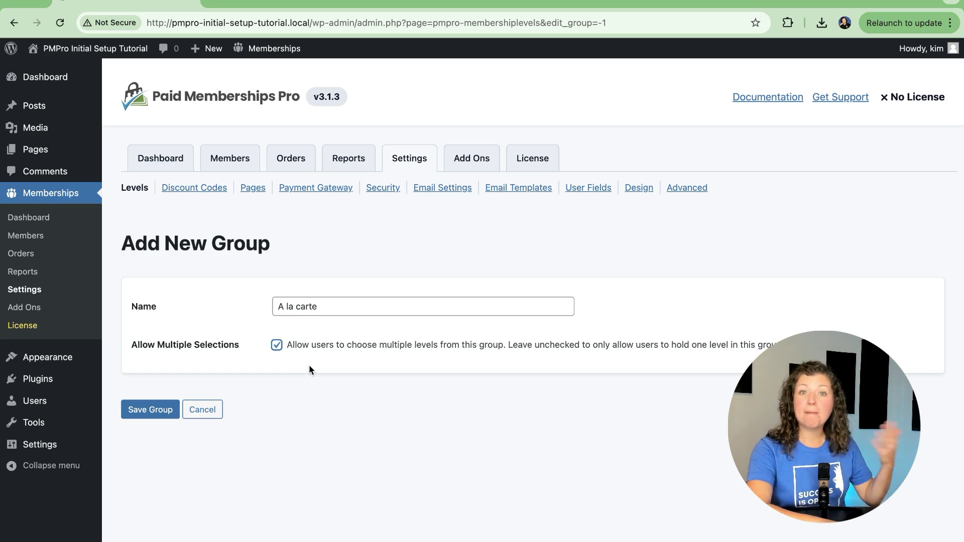
pyautogui.click(150, 409)
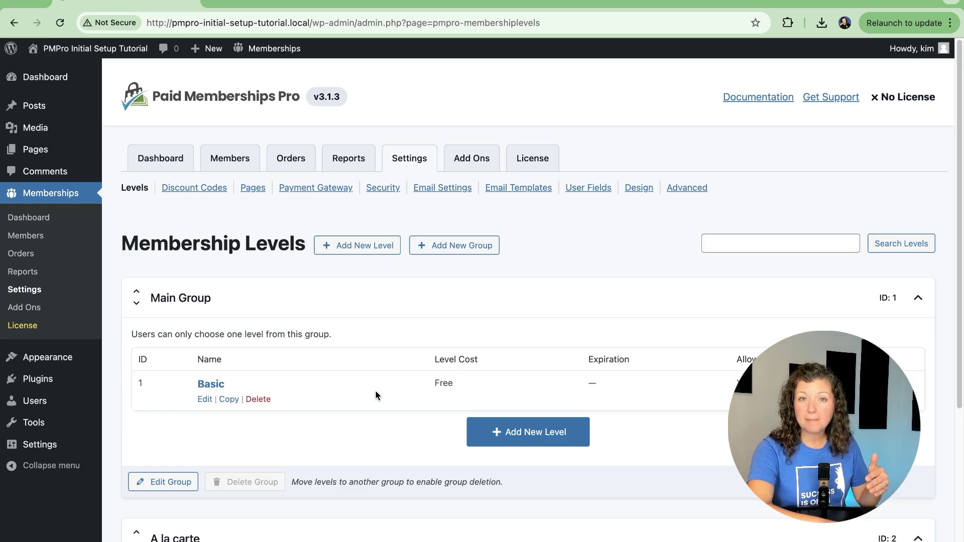
pyautogui.moveTo(376, 390)
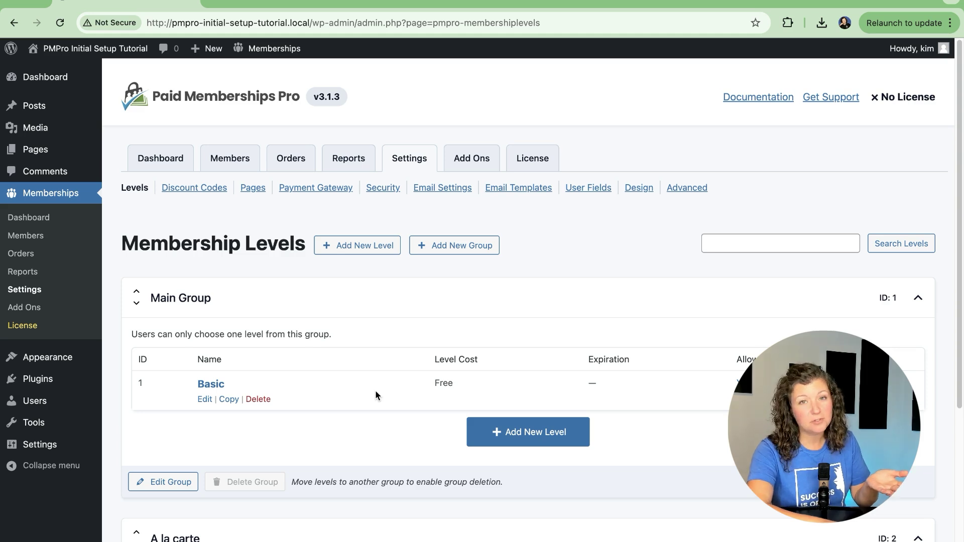
pyautogui.scroll(-2, 366, 411)
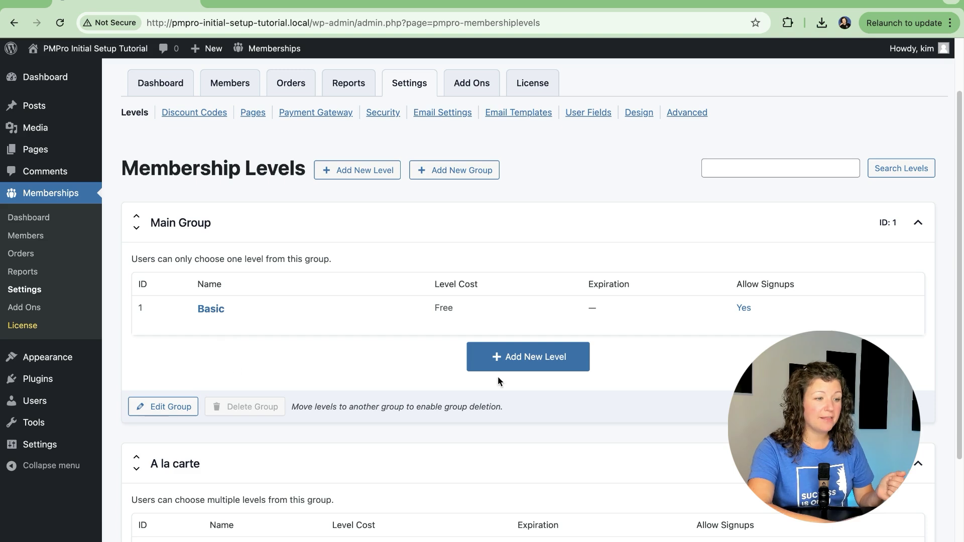
# Add a Monthly-template level named 'Premium' under the Main Group.
pyautogui.click(520, 360)
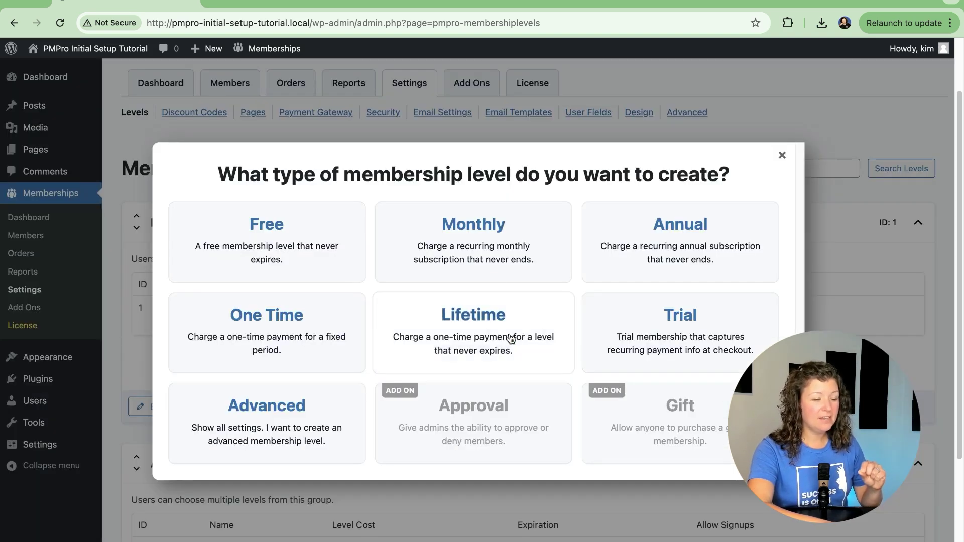
pyautogui.click(483, 240)
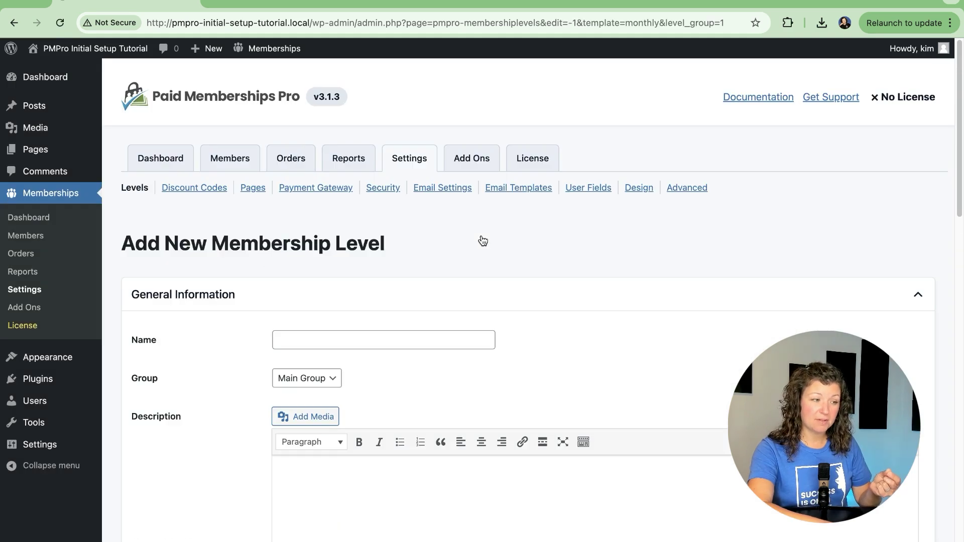
pyautogui.click(309, 339)
pyautogui.write('Pr')
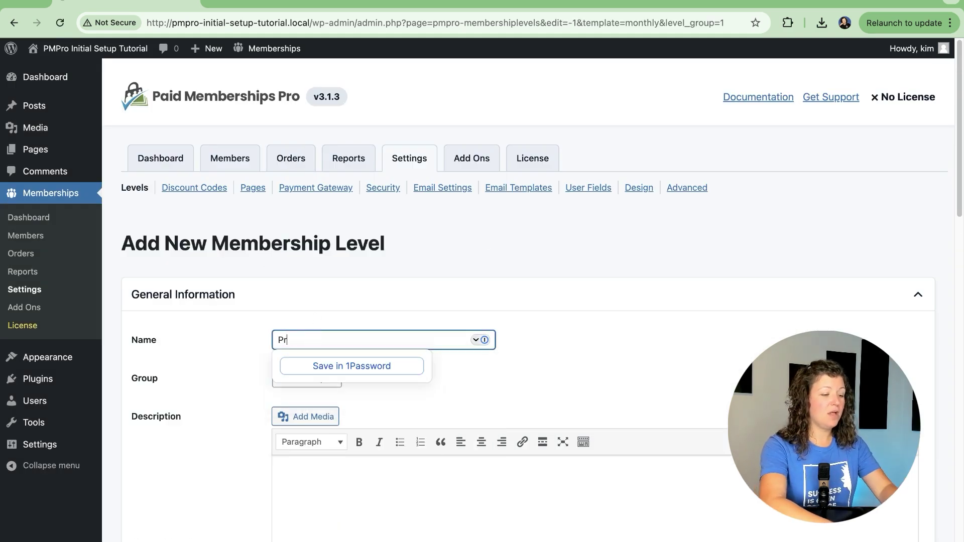
pyautogui.write('emium')
pyautogui.click(206, 258)
pyautogui.scroll(-2, 205, 316)
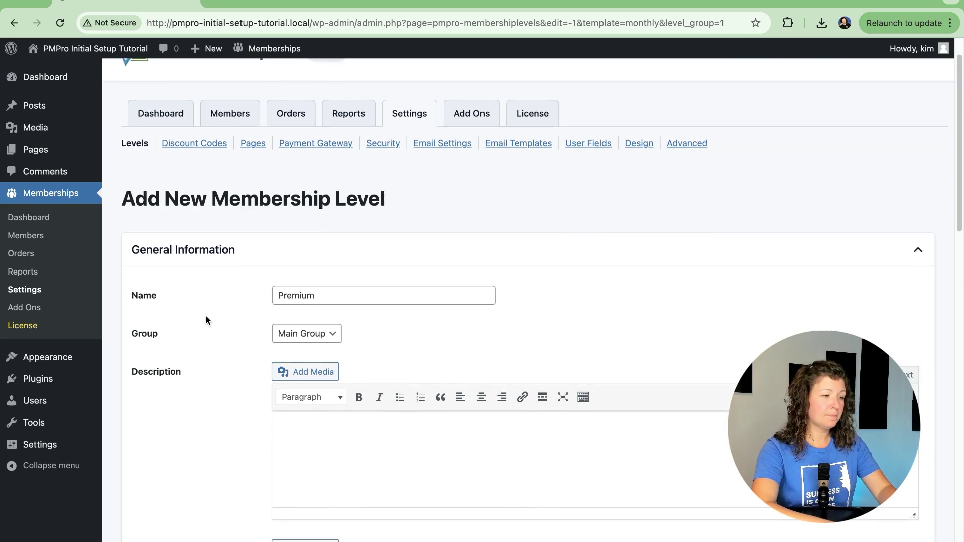
pyautogui.scroll(-2, 204, 319)
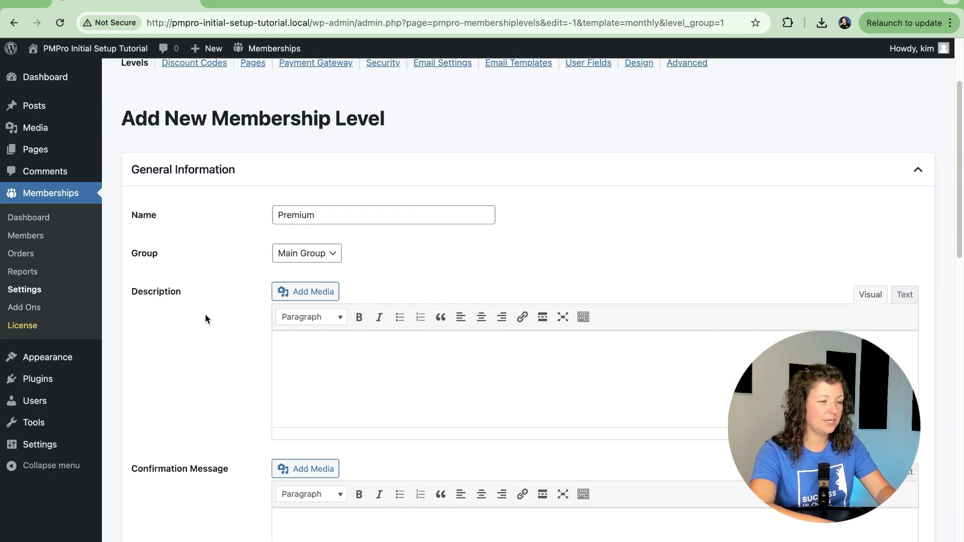
pyautogui.click(333, 214)
# Keep Premium in Main Group and describe it as 'Upgrade to premium for even more features.'.
pyautogui.click(235, 219)
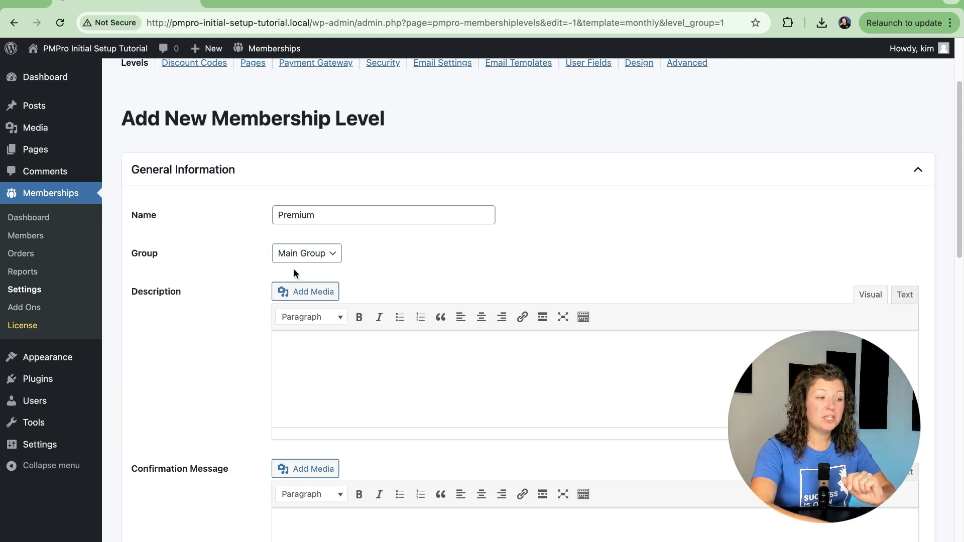
pyautogui.click(324, 256)
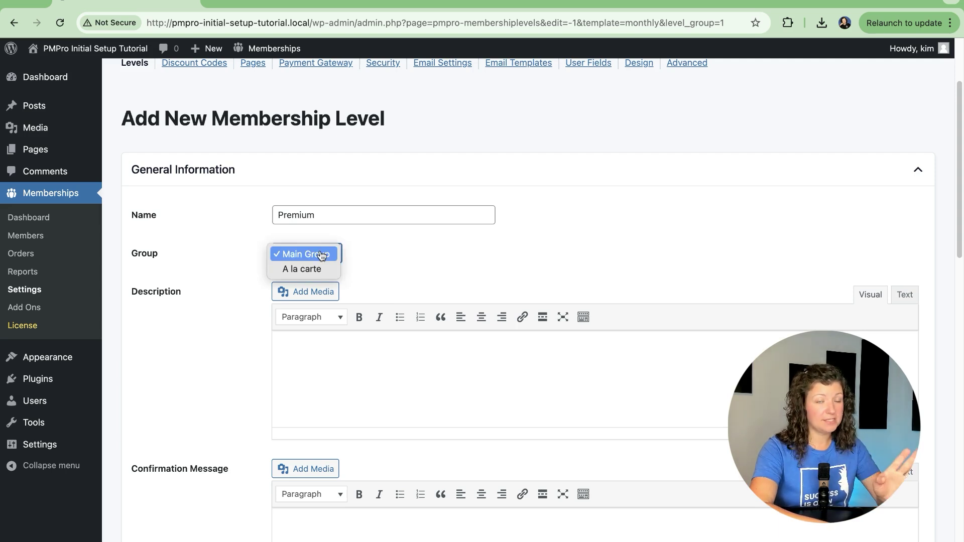
pyautogui.click(386, 254)
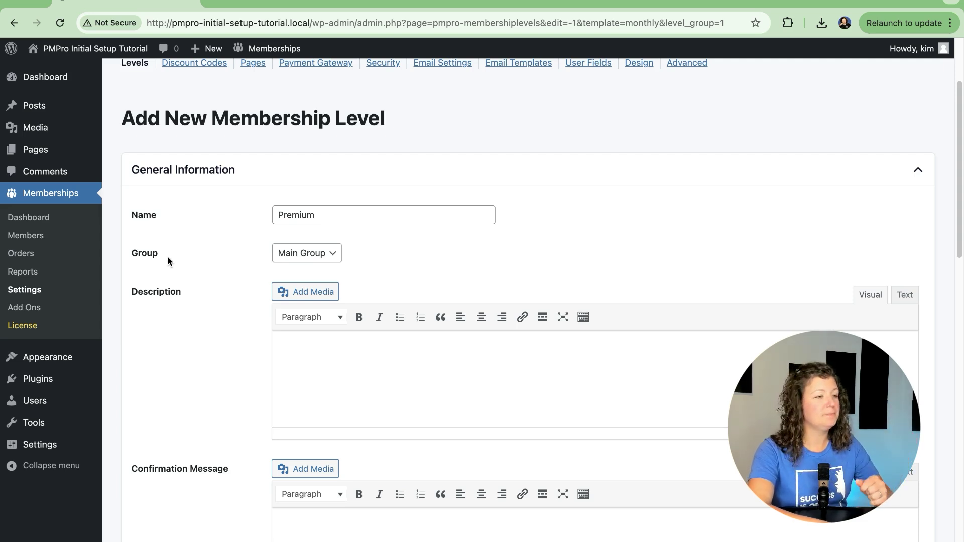
pyautogui.scroll(-3, 167, 256)
pyautogui.click(336, 217)
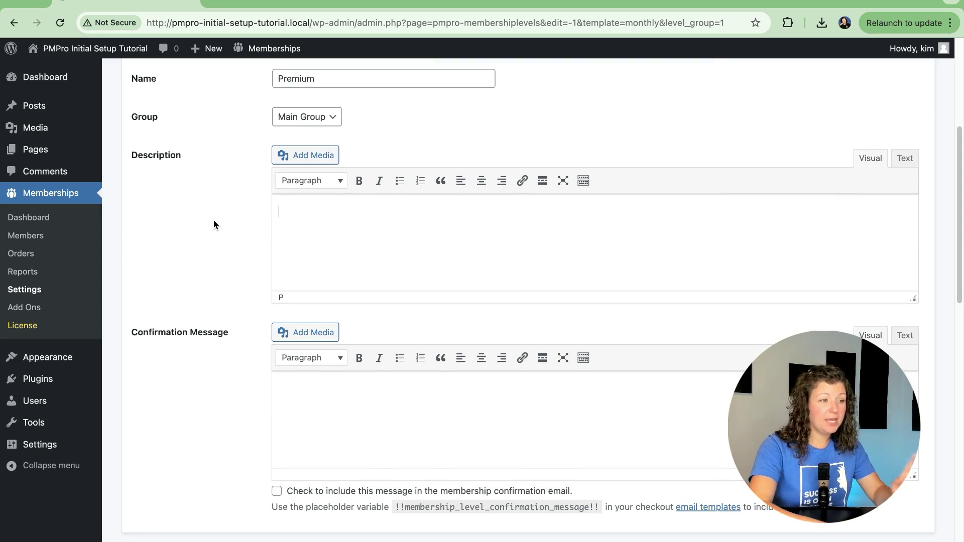
pyautogui.write('Upgrade to premium for even more features.')
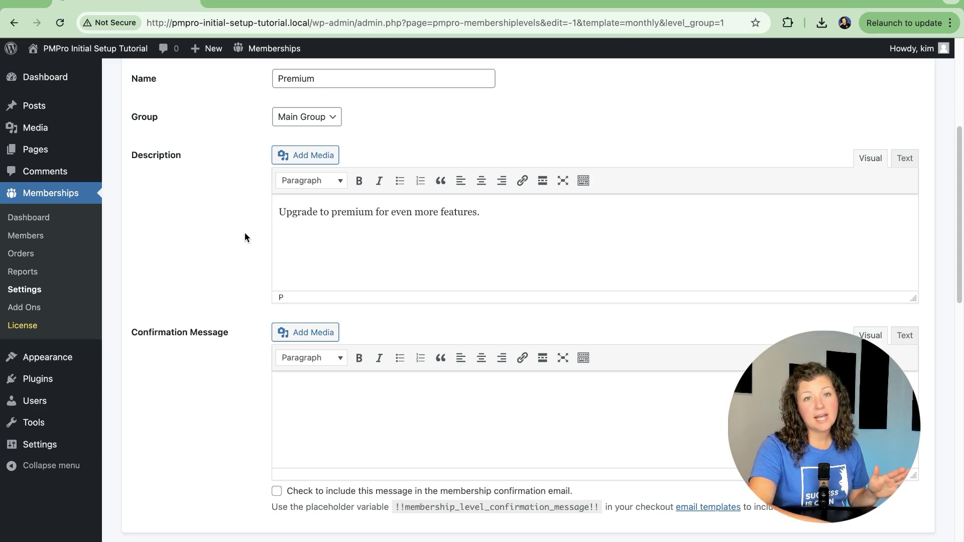
pyautogui.tripleClick(303, 213)
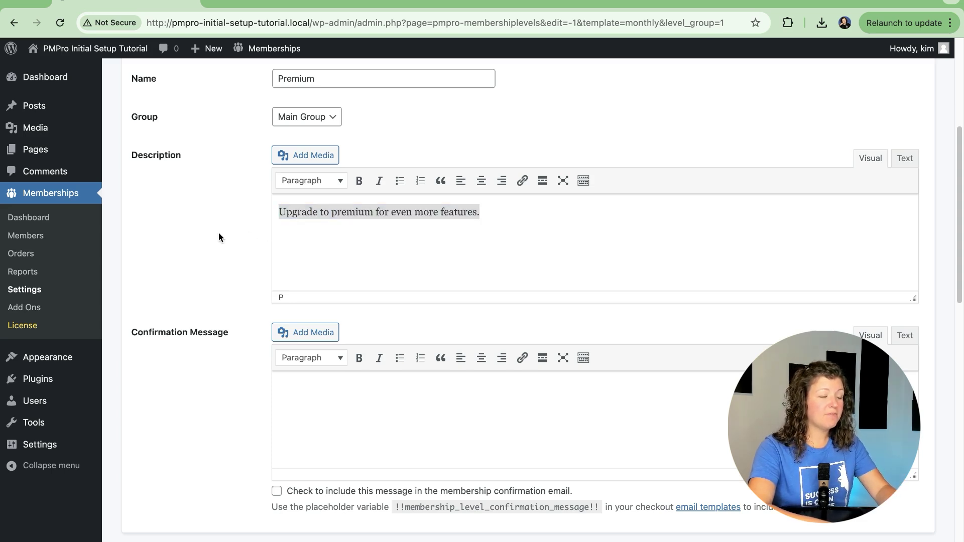
pyautogui.scroll(-3, 219, 238)
pyautogui.click(328, 189)
pyautogui.scroll(1, 159, 189)
pyautogui.scroll(1, 159, 189)
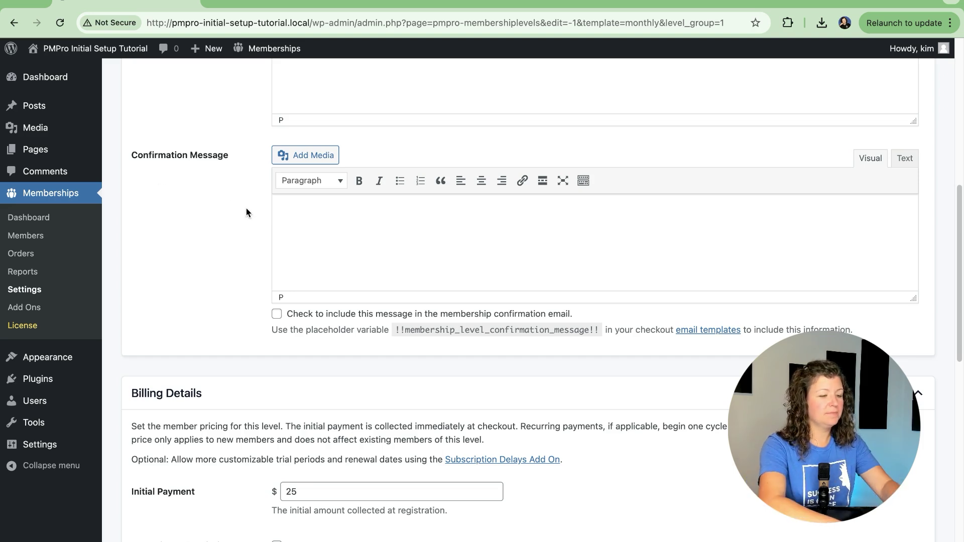
pyautogui.write('G')
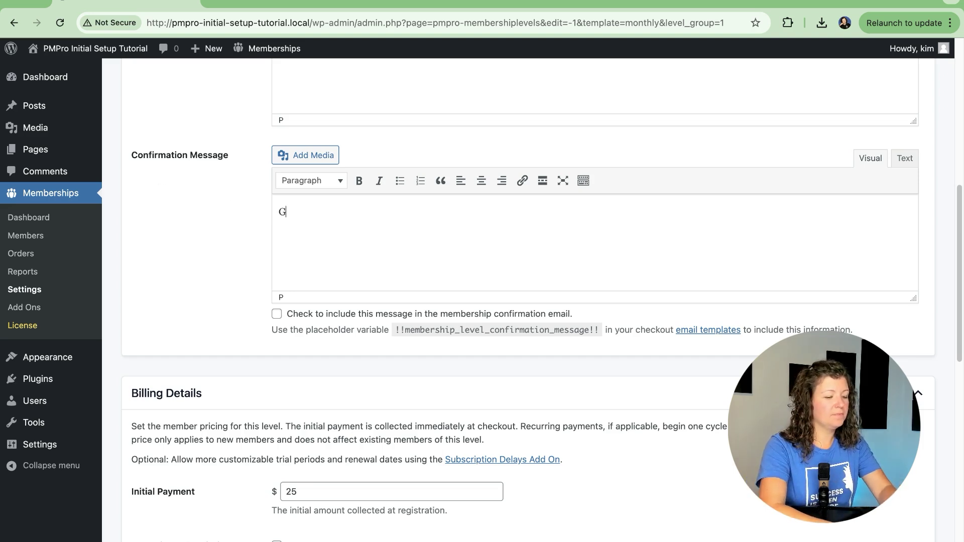
pyautogui.write('et started with your Premium membership here.')
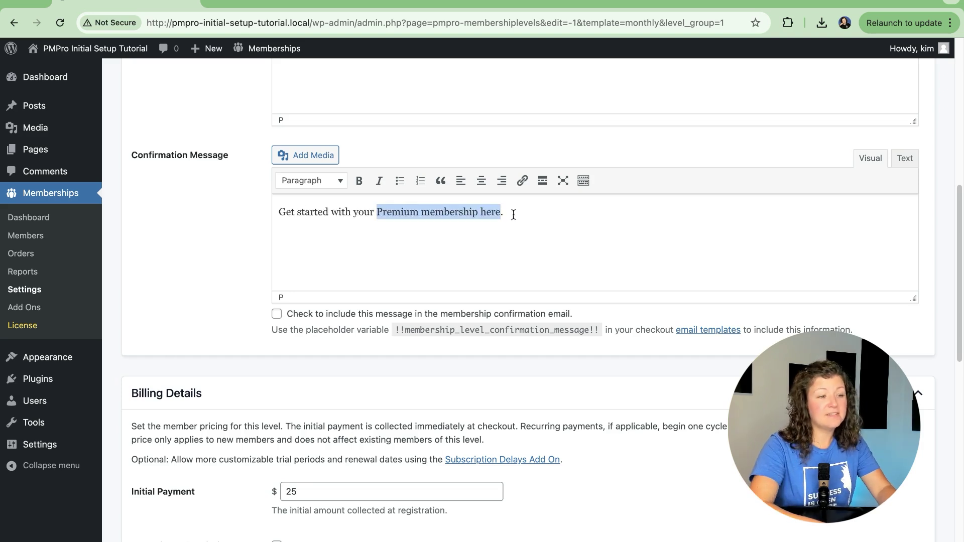
# Enter the confirmation 'Get started with your Premium membership here.' and link 'Premium membership here' to #.
pyautogui.click(520, 184)
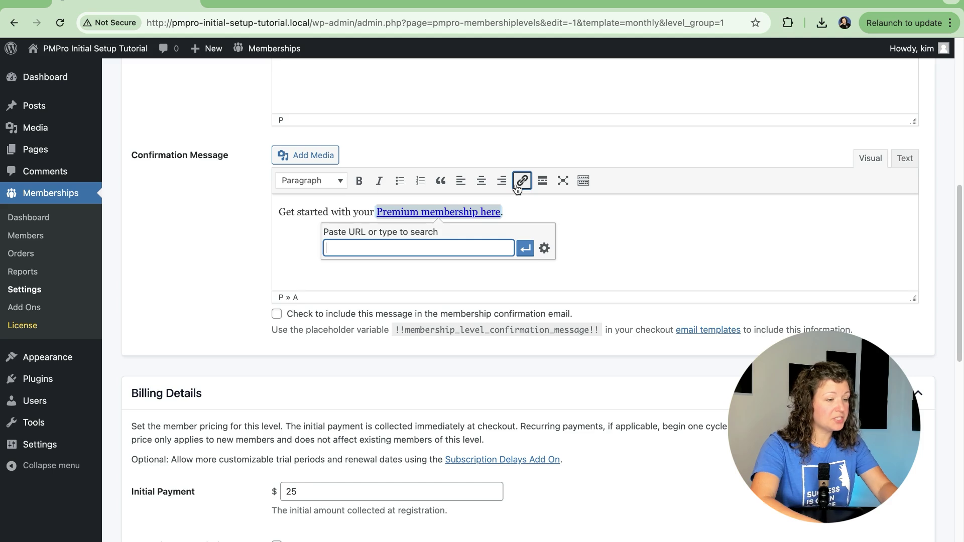
pyautogui.click(525, 247)
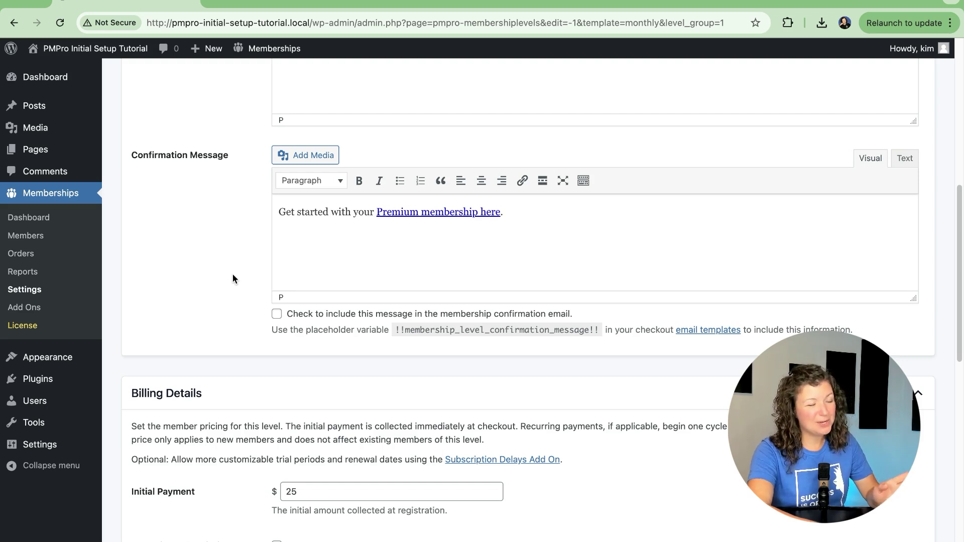
pyautogui.scroll(-1, 233, 275)
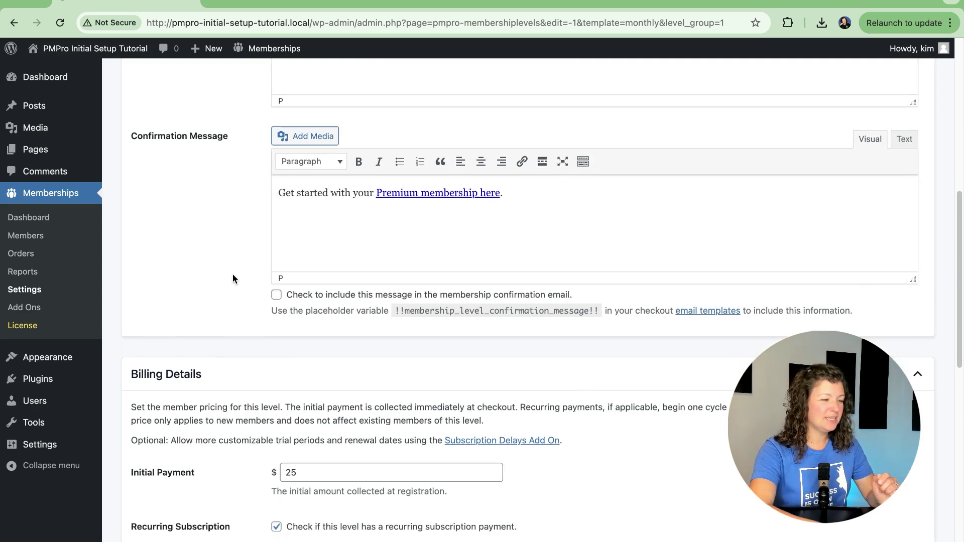
pyautogui.scroll(-5, 233, 278)
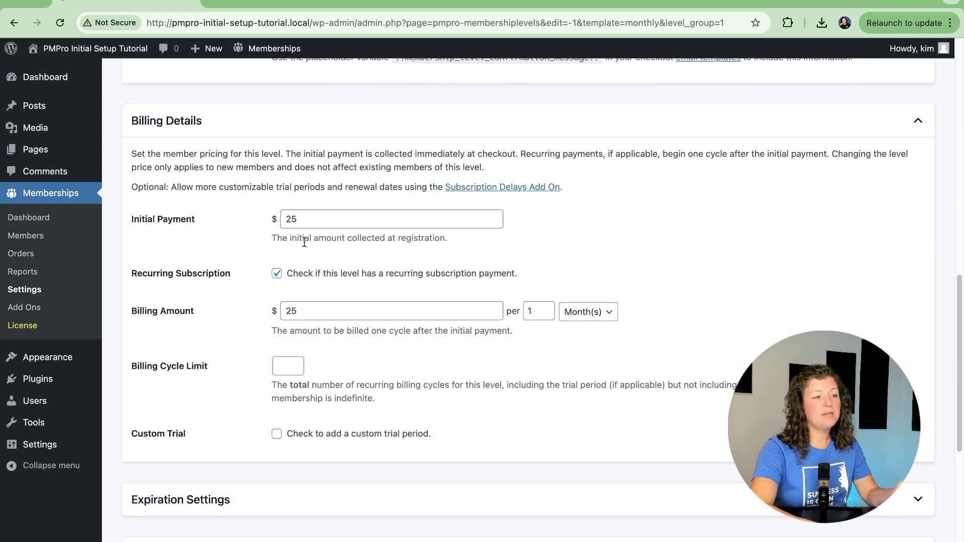
# Set Premium's initial payment and recurring billing amount to $25.
pyautogui.click(299, 219)
pyautogui.click(220, 242)
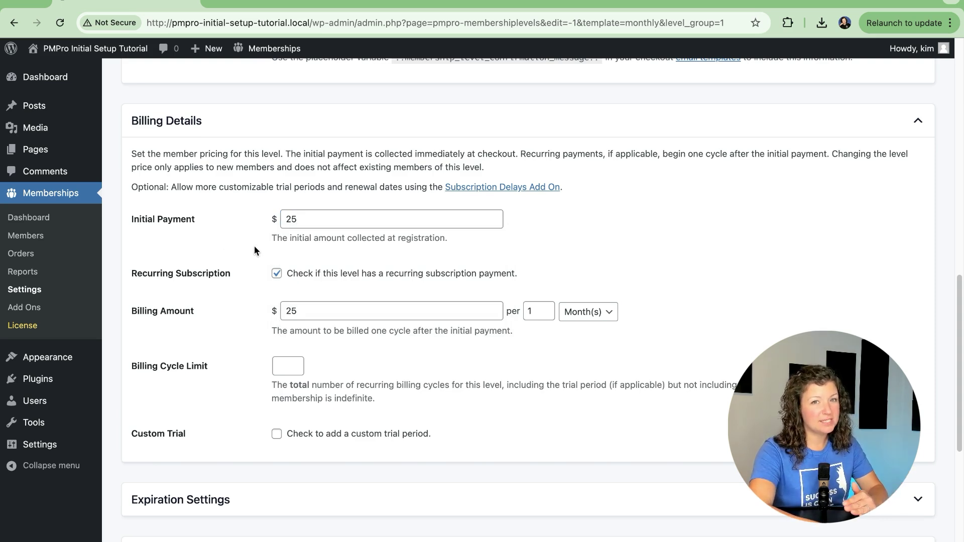
pyautogui.click(298, 223)
pyautogui.click(237, 233)
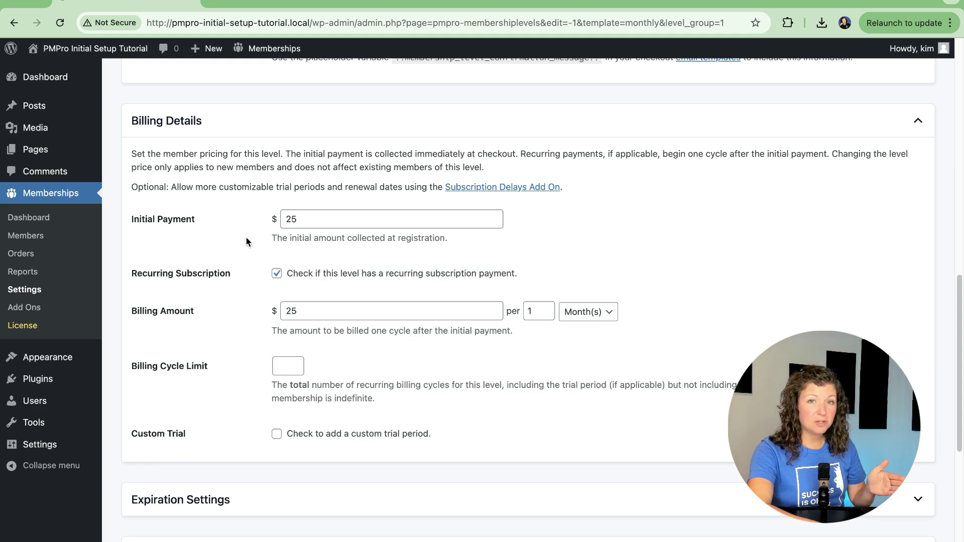
pyautogui.click(308, 309)
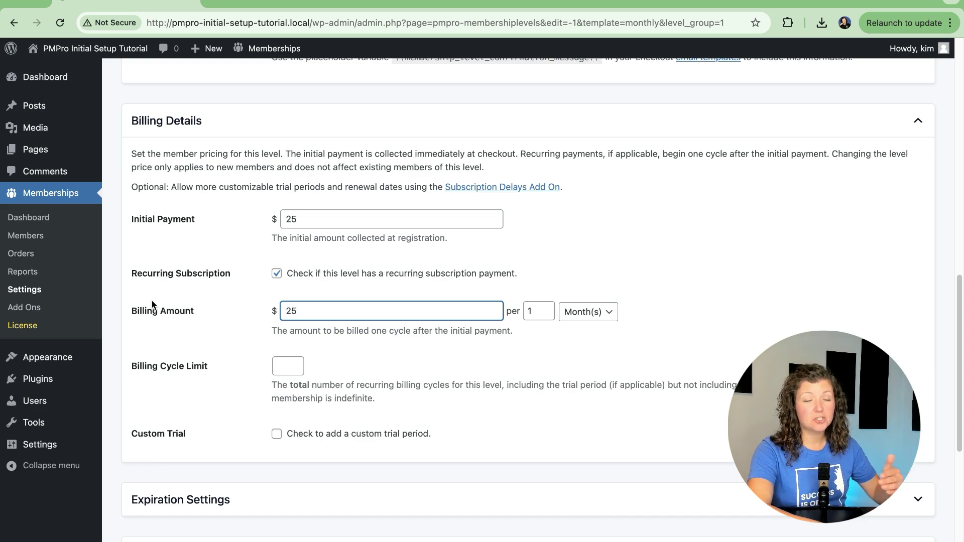
pyautogui.click(301, 220)
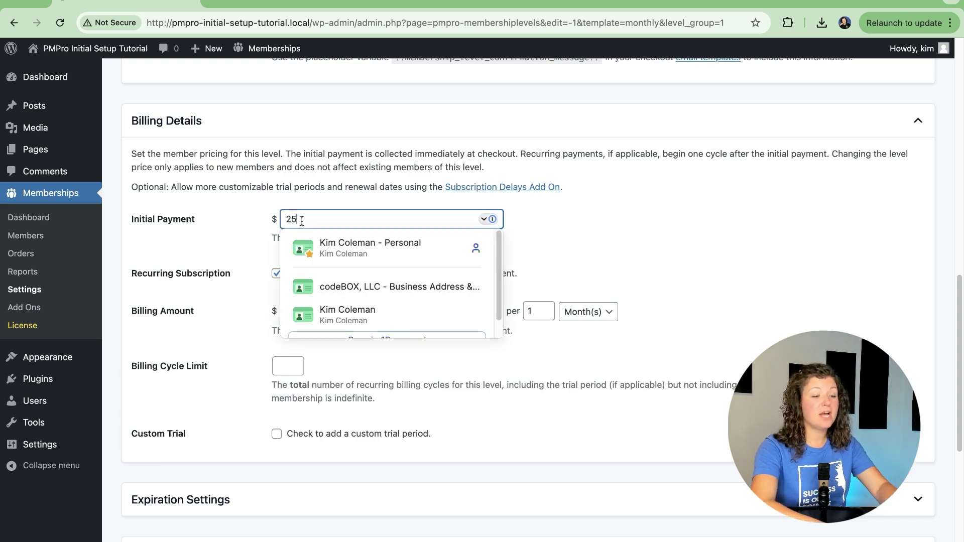
pyautogui.press('BackSpace')
pyautogui.press('BackSpace')
pyautogui.write('0')
pyautogui.click(216, 246)
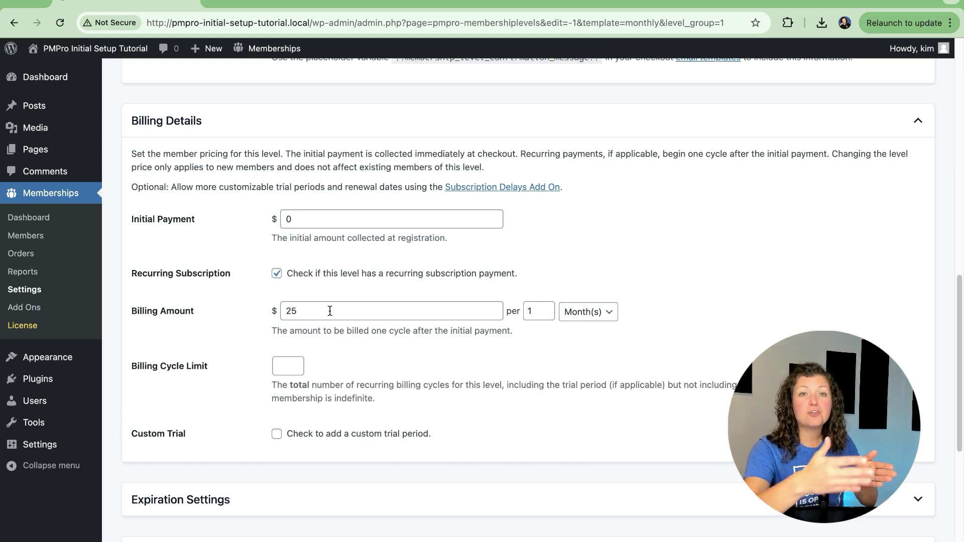
pyautogui.doubleClick(304, 218)
pyautogui.write('25')
pyautogui.click(214, 247)
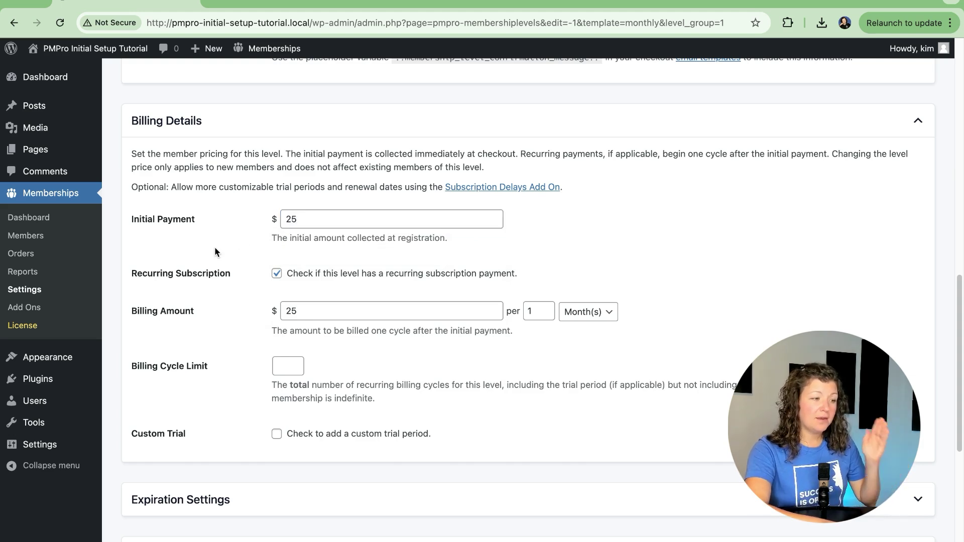
pyautogui.scroll(-2, 215, 247)
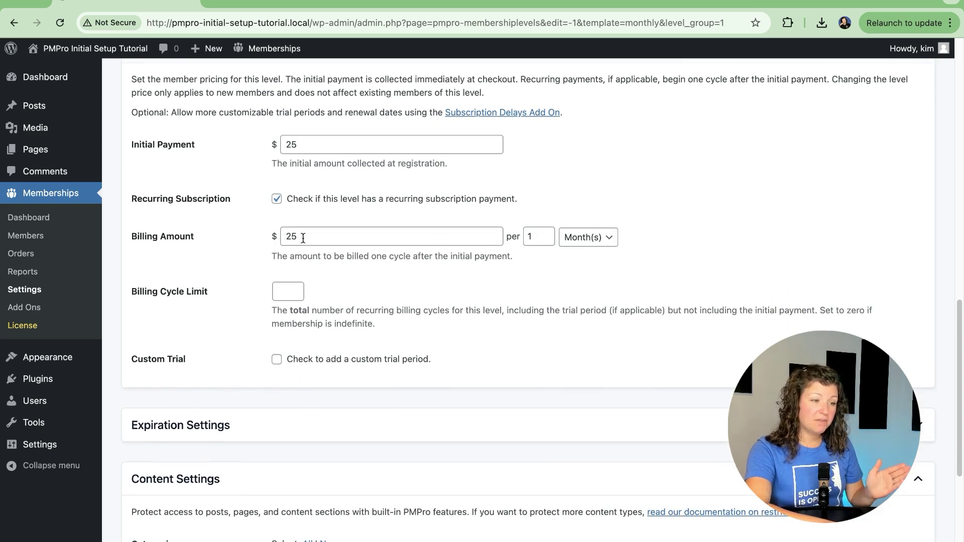
# Keep the recurring billing period at 1 Month.
pyautogui.click(606, 239)
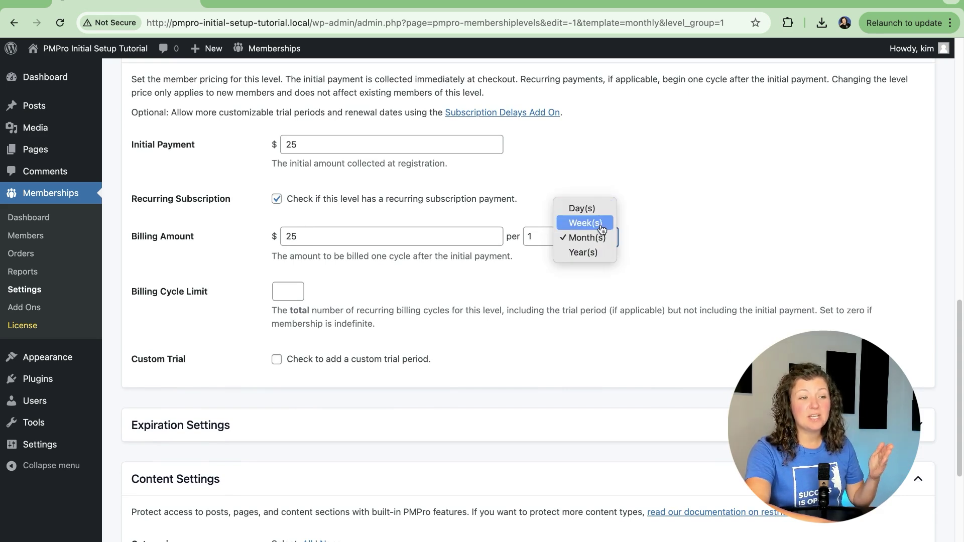
pyautogui.click(694, 231)
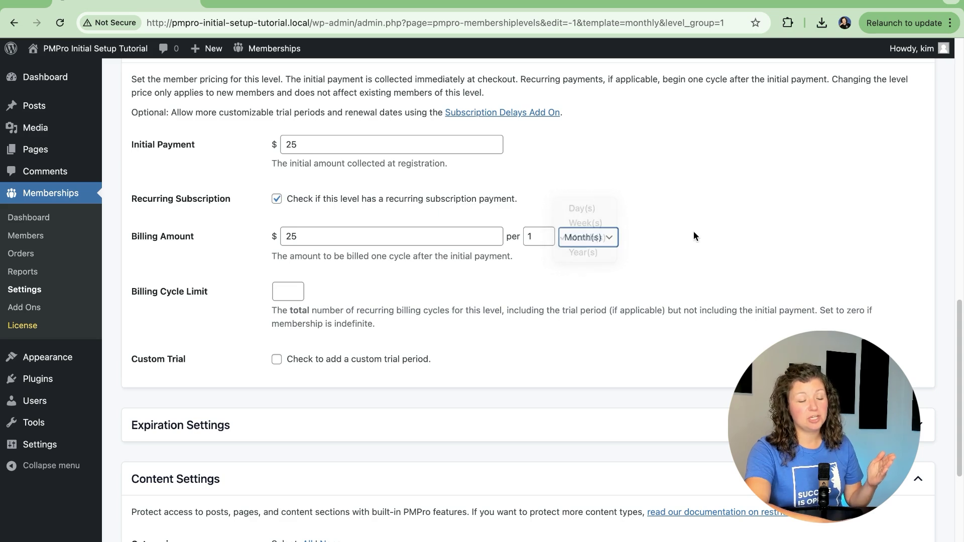
pyautogui.click(595, 242)
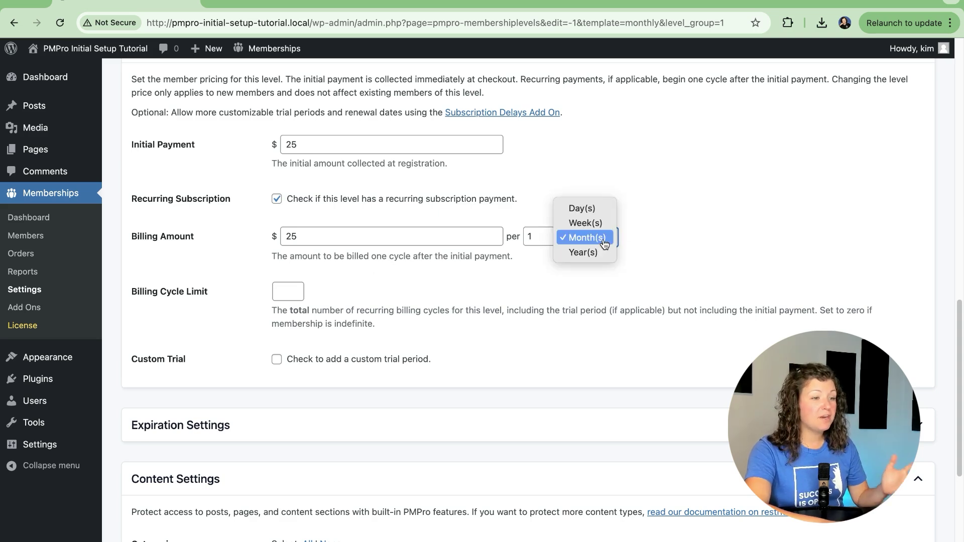
pyautogui.click(679, 217)
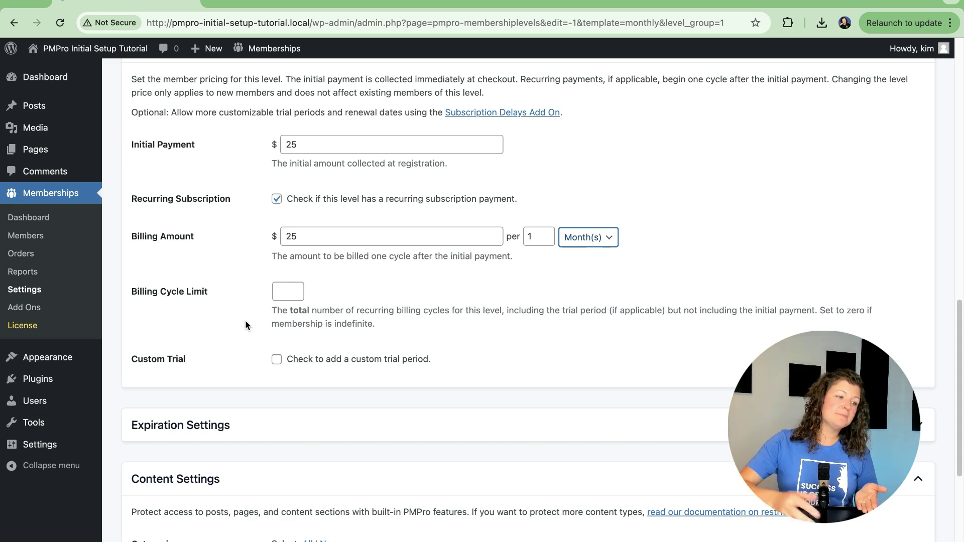
pyautogui.scroll(-1, 245, 324)
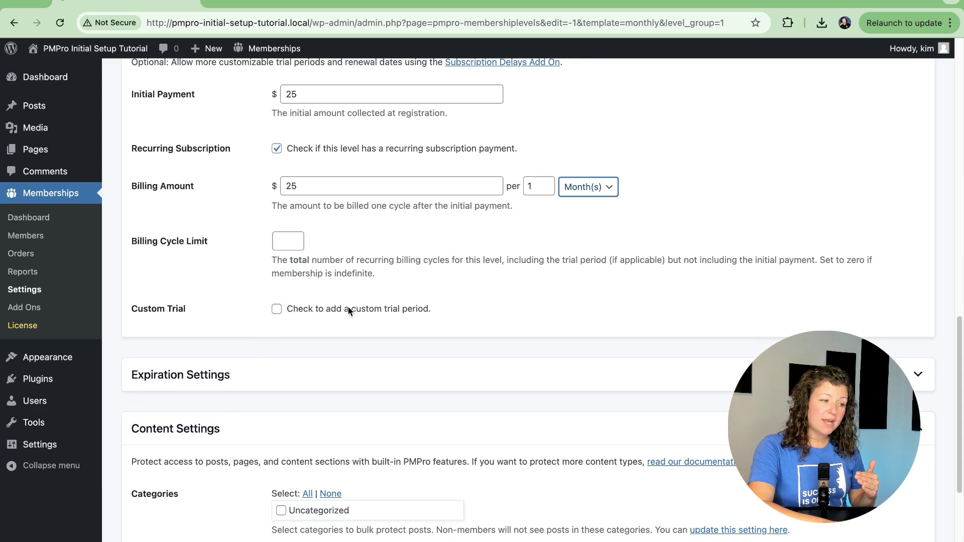
# Expand Expiration Settings, preview the Membership Expiration option, and leave it unticked.
pyautogui.click(263, 376)
pyautogui.scroll(-2, 245, 249)
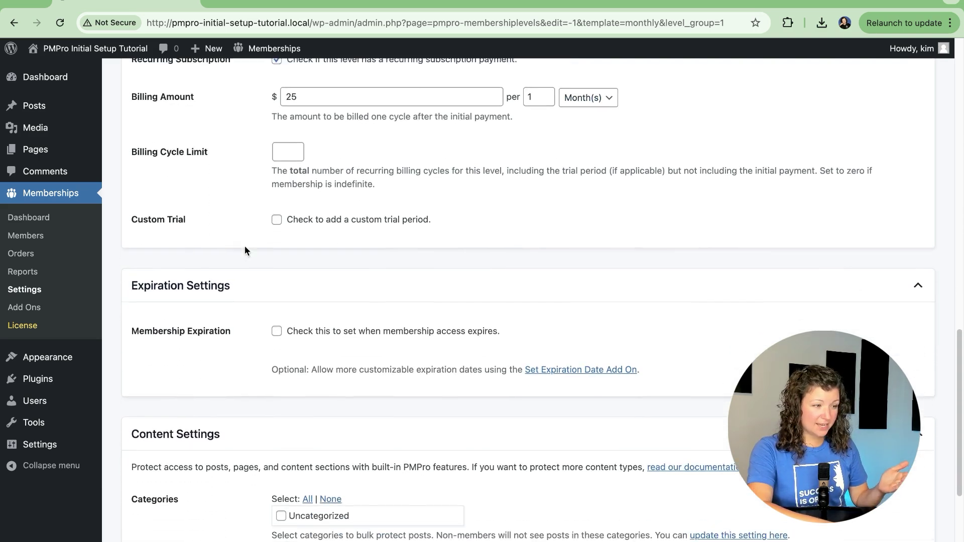
pyautogui.scroll(2, 245, 251)
pyautogui.scroll(1, 245, 251)
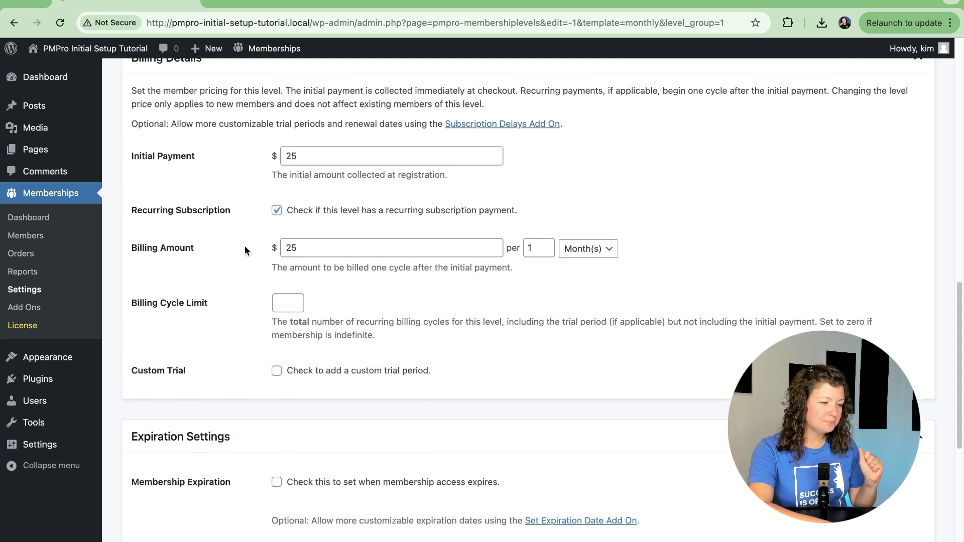
pyautogui.scroll(-1, 245, 246)
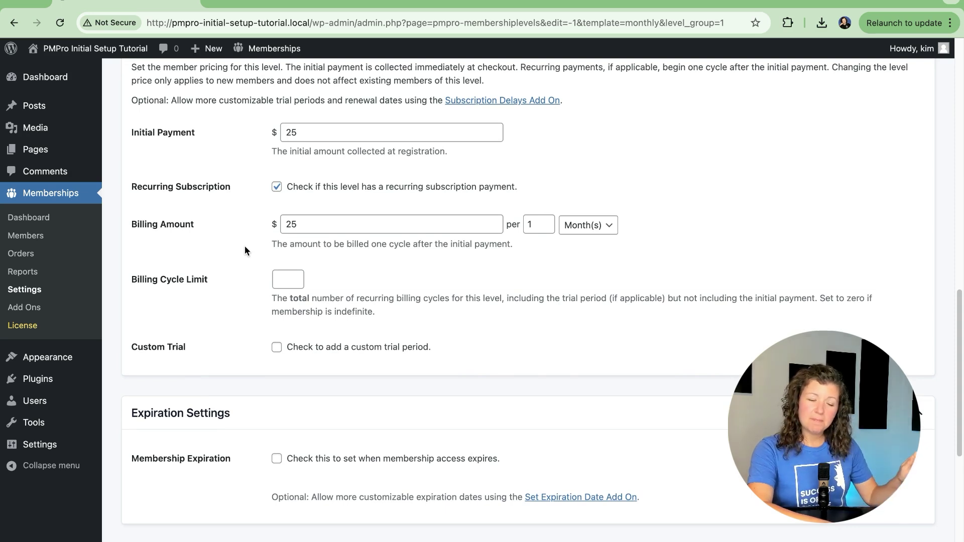
pyautogui.scroll(-3, 245, 251)
pyautogui.scroll(-1, 245, 250)
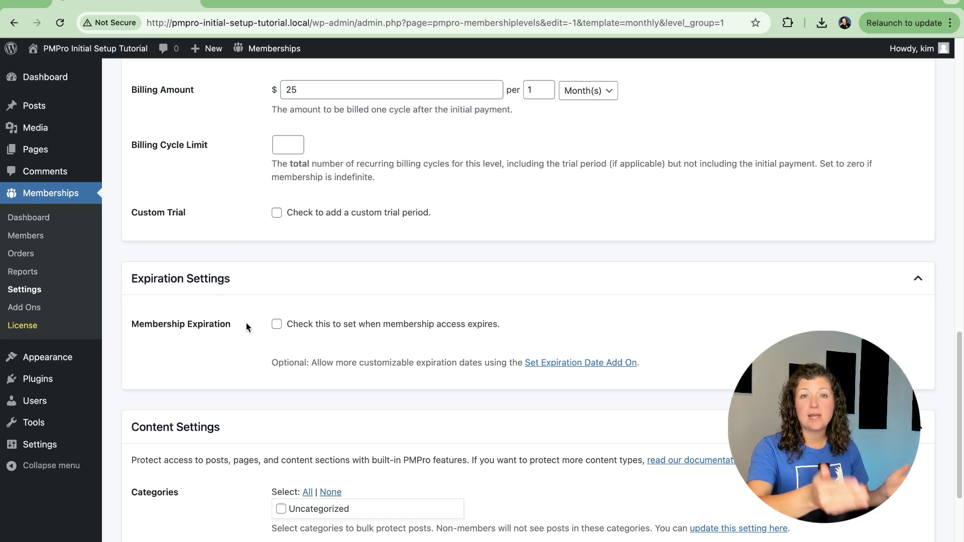
pyautogui.click(276, 325)
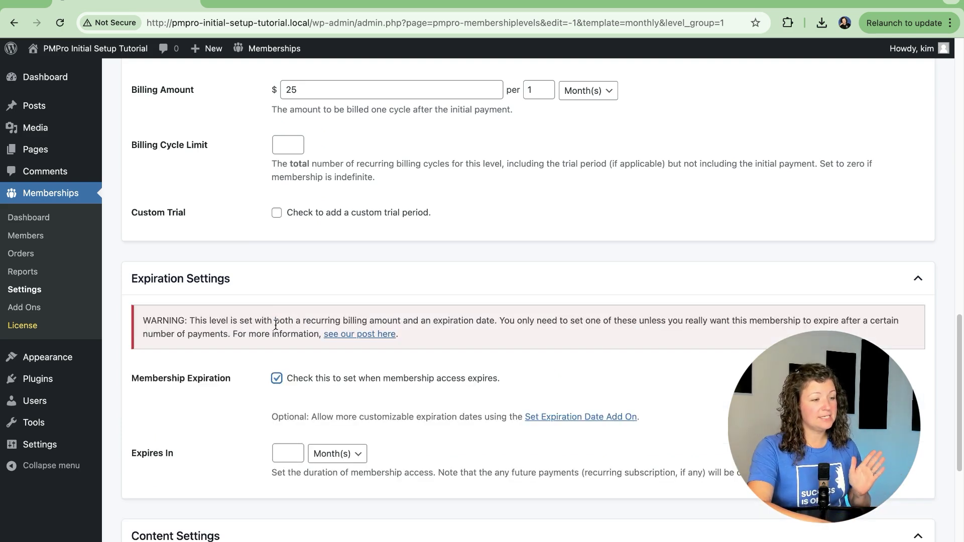
pyautogui.scroll(-2, 301, 323)
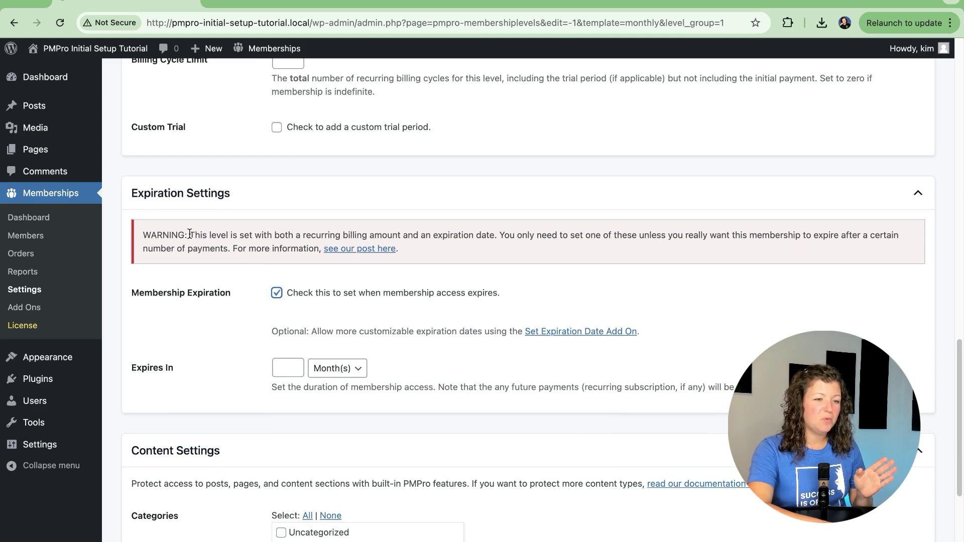
pyautogui.click(276, 295)
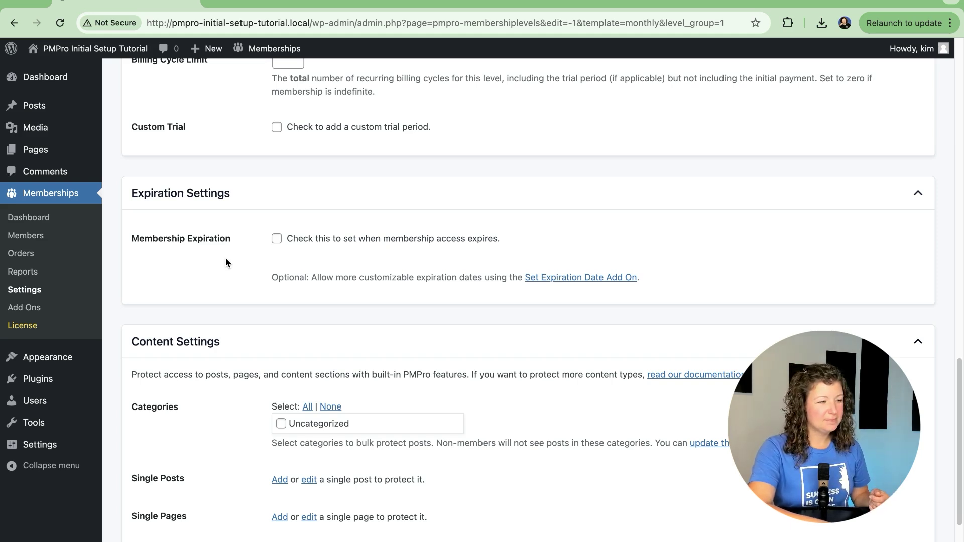
pyautogui.scroll(-1, 225, 264)
pyautogui.scroll(-2, 225, 260)
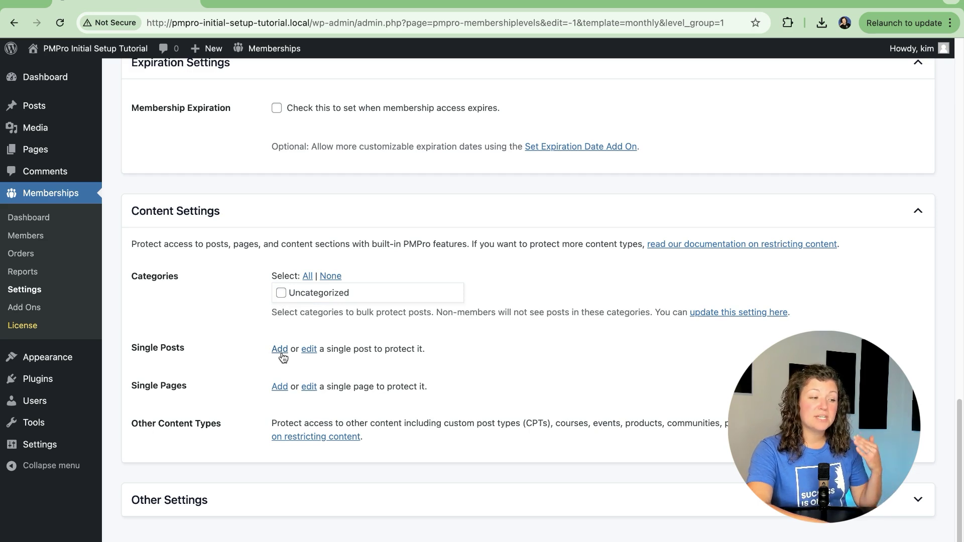
pyautogui.scroll(-1, 282, 356)
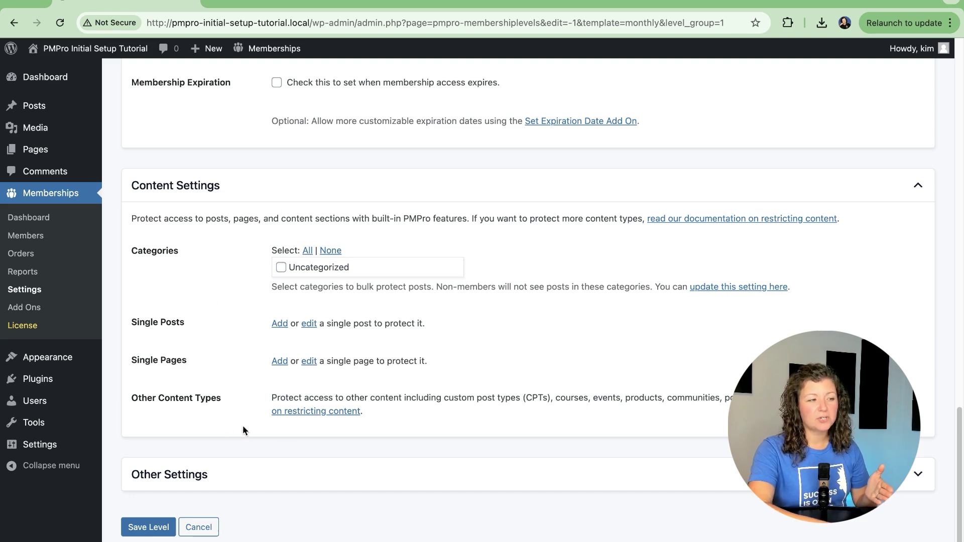
# Expand Other Settings with Disable New Signups left unchecked, then save the Premium level.
pyautogui.click(320, 473)
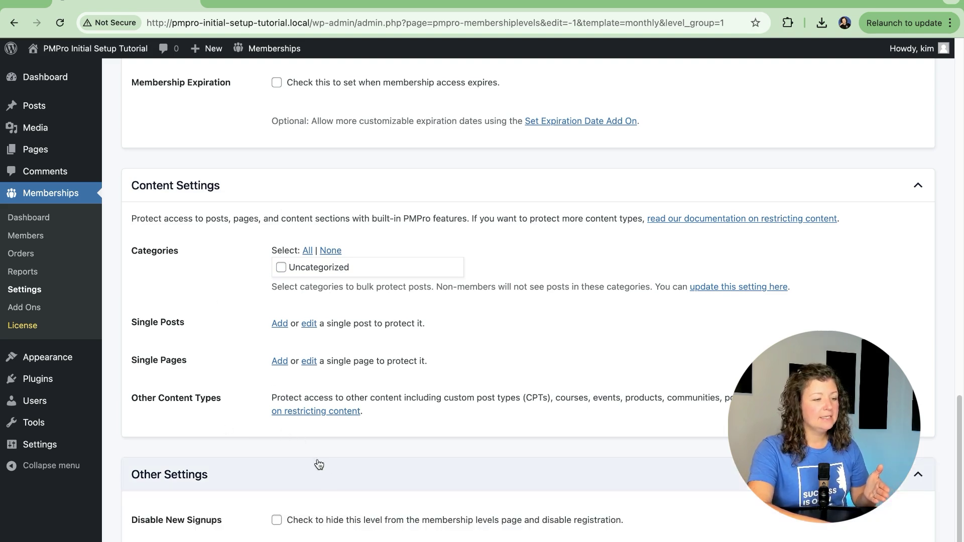
pyautogui.scroll(-2, 287, 377)
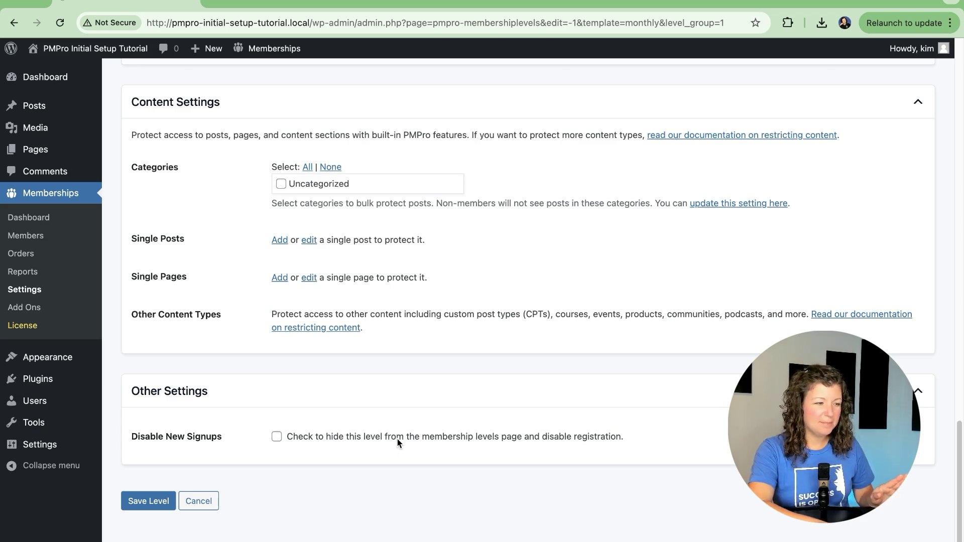
pyautogui.click(142, 503)
pyautogui.moveTo(407, 449)
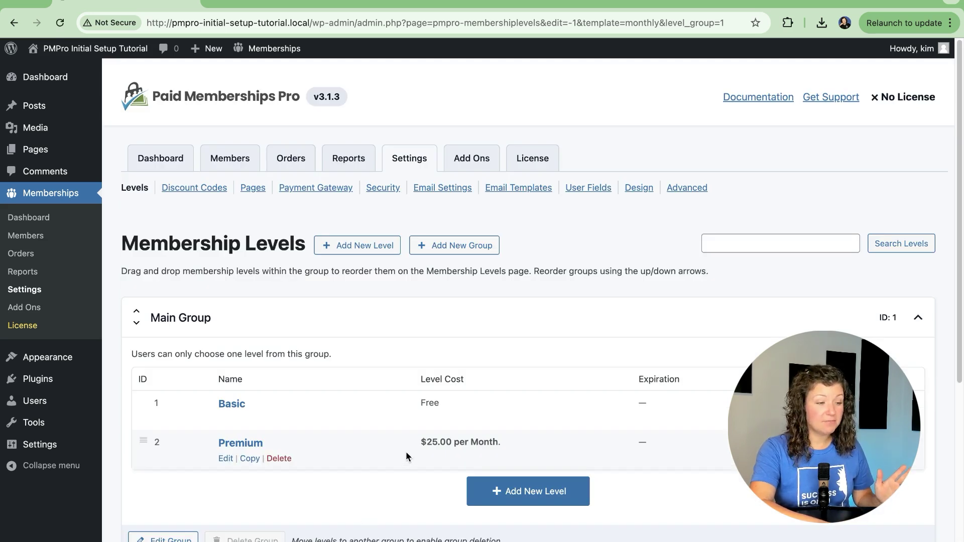
pyautogui.scroll(-1, 405, 452)
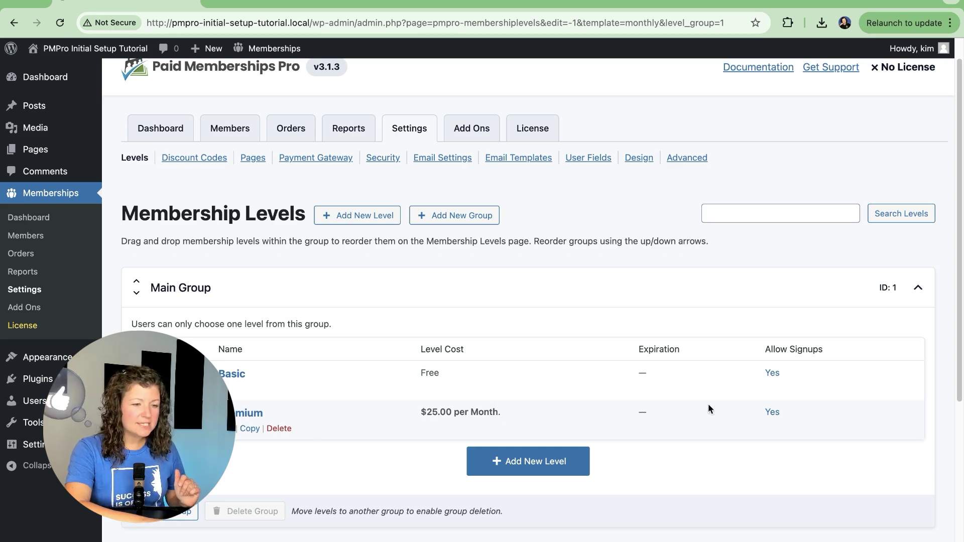
# Open the frontend checkout page for the Premium level from the levels list.
pyautogui.click(772, 413)
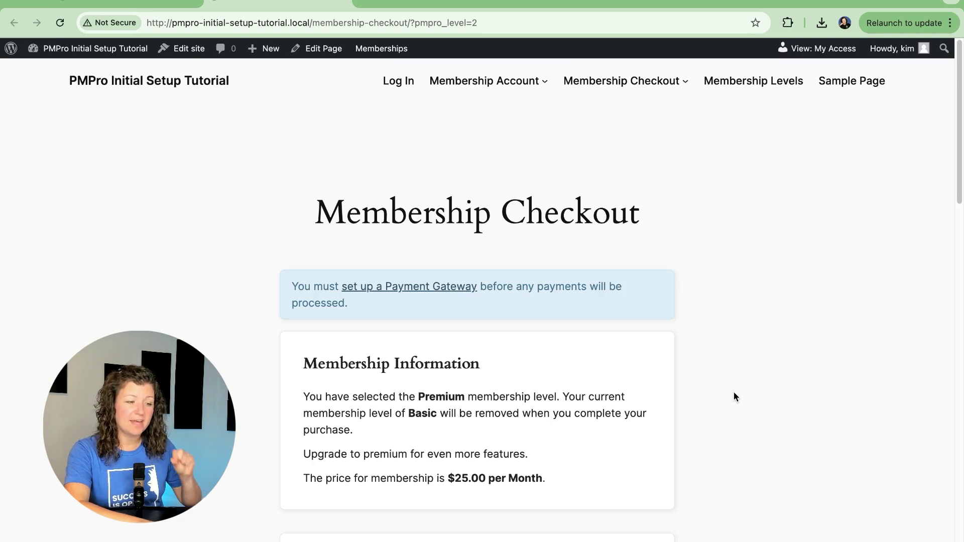
pyautogui.scroll(-1, 734, 396)
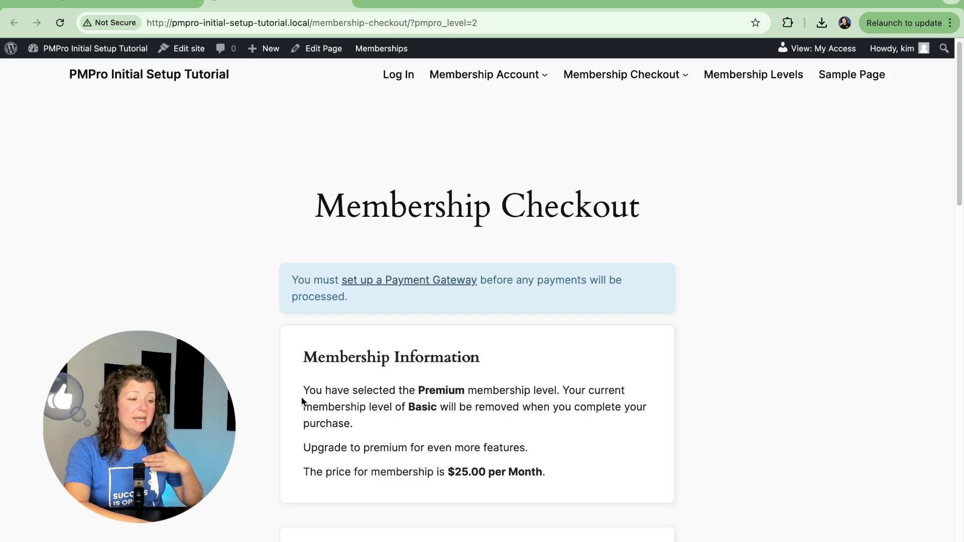
# Review Premium's checkout notes and $25.00 per Month price, then return to the admin levels list.
pyautogui.moveTo(421, 408); pyautogui.dragTo(419, 432)
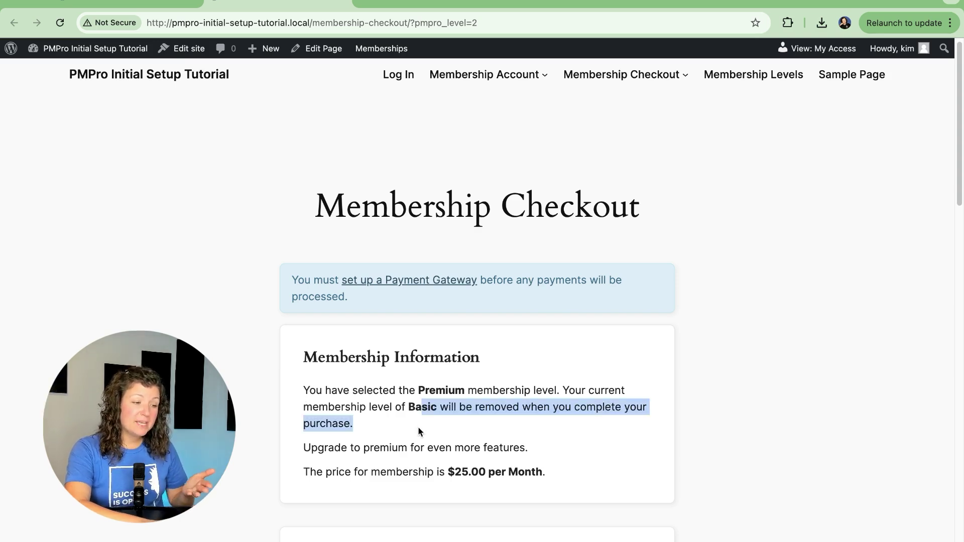
pyautogui.click(419, 432)
pyautogui.scroll(-2, 418, 432)
pyautogui.moveTo(301, 387); pyautogui.dragTo(548, 393)
pyautogui.moveTo(341, 412); pyautogui.dragTo(543, 412)
pyautogui.click(541, 411)
pyautogui.scroll(-5, 507, 385)
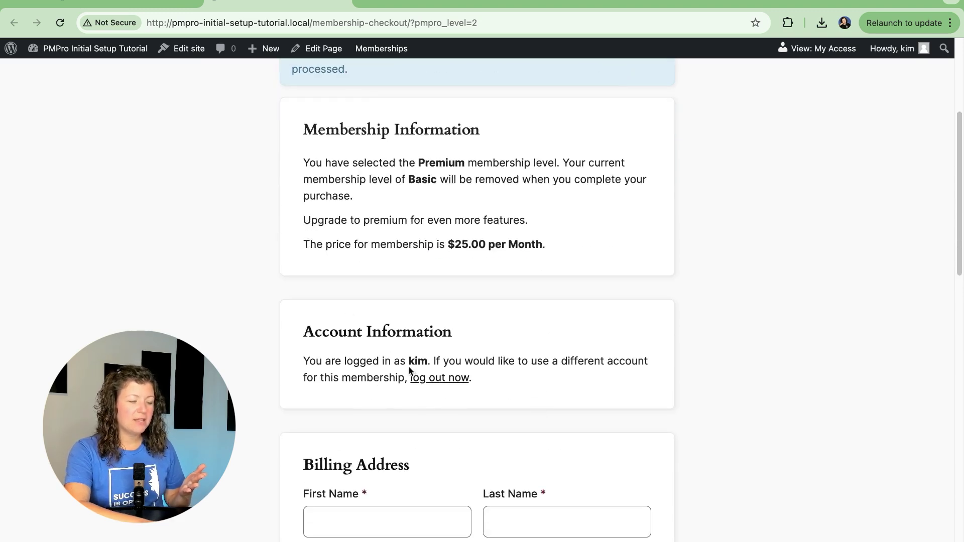
pyautogui.scroll(-7, 377, 344)
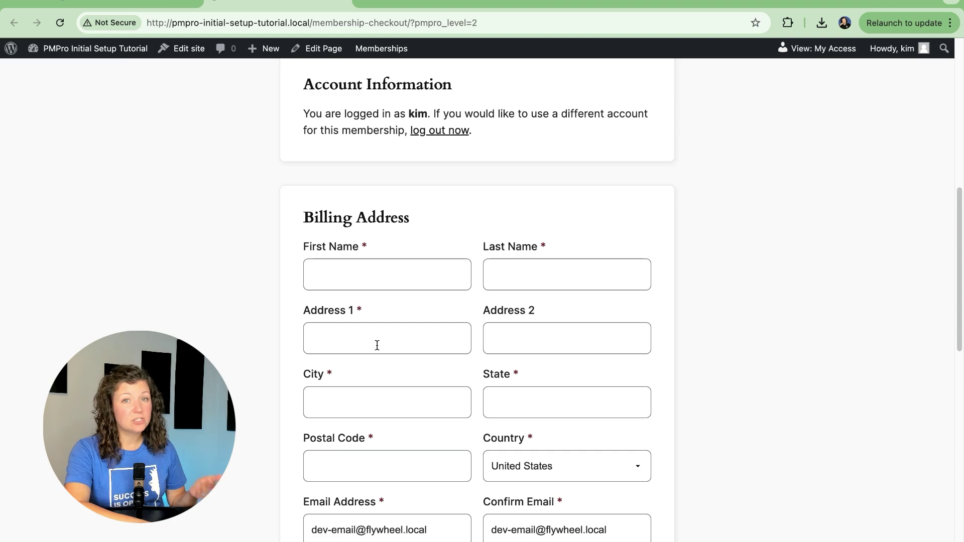
pyautogui.scroll(-2, 376, 345)
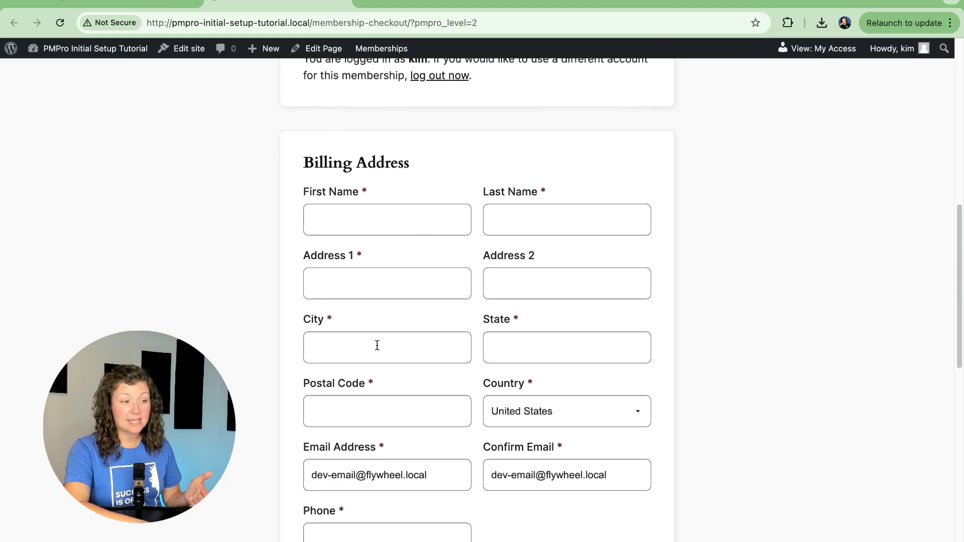
pyautogui.scroll(-1, 376, 345)
pyautogui.scroll(-2, 377, 345)
pyautogui.scroll(-3, 377, 345)
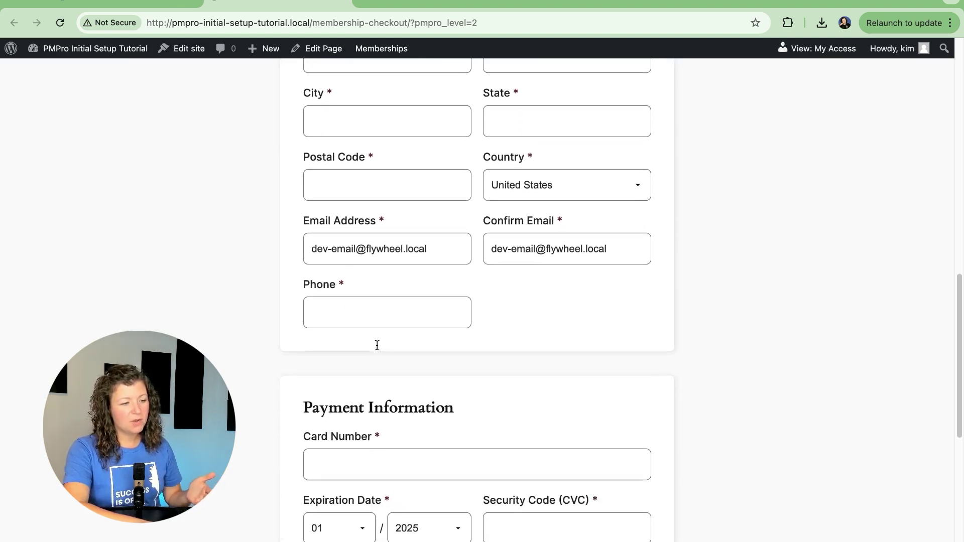
pyautogui.scroll(-2, 377, 345)
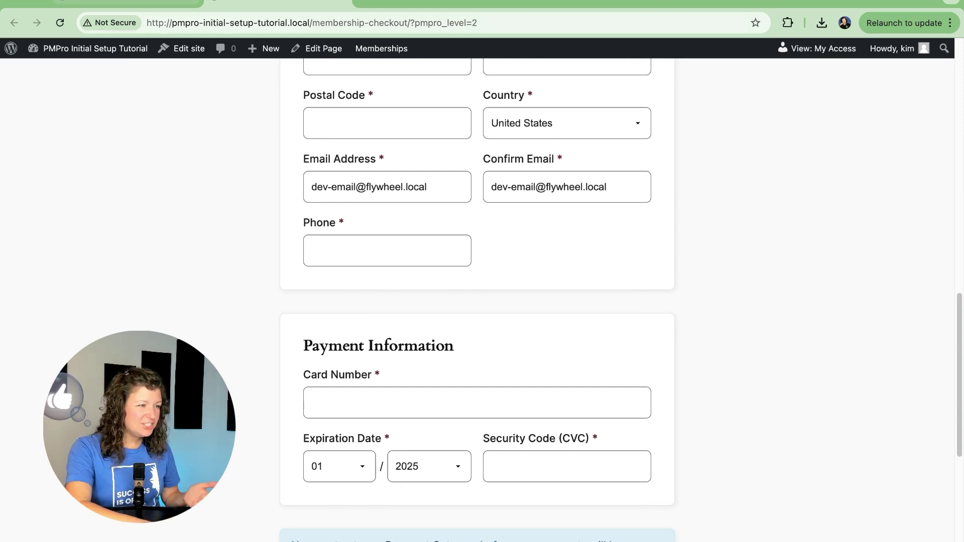
pyautogui.click(165, 4)
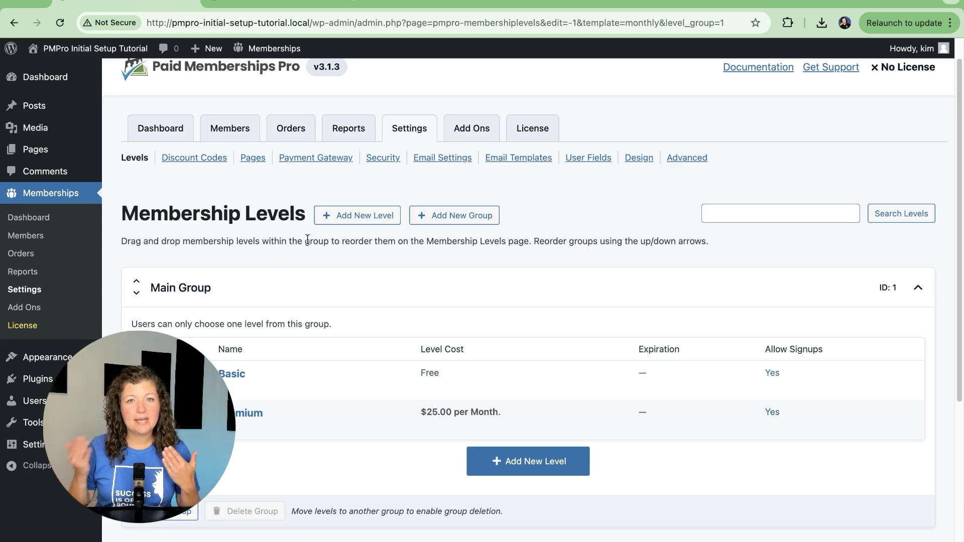
pyautogui.click(248, 3)
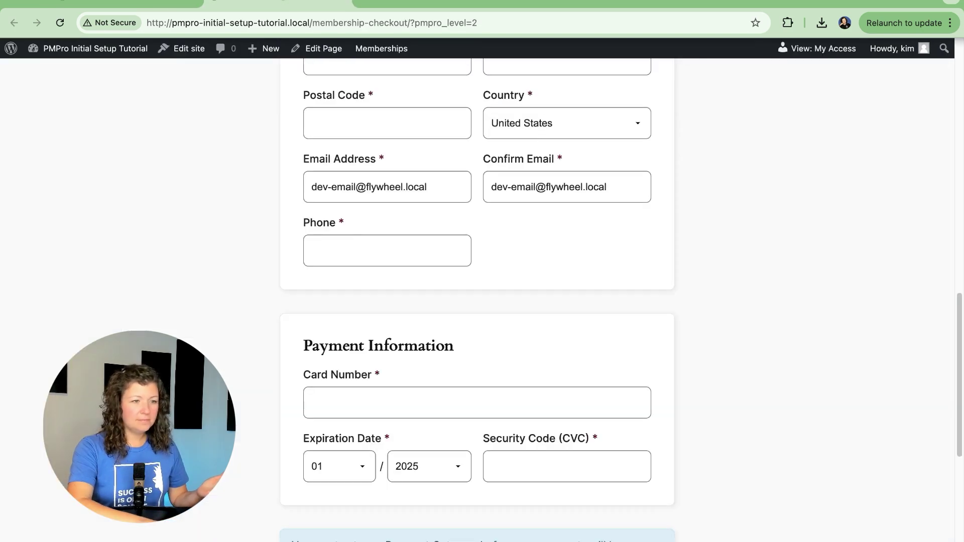
pyautogui.scroll(10, 727, 188)
pyautogui.click(749, 82)
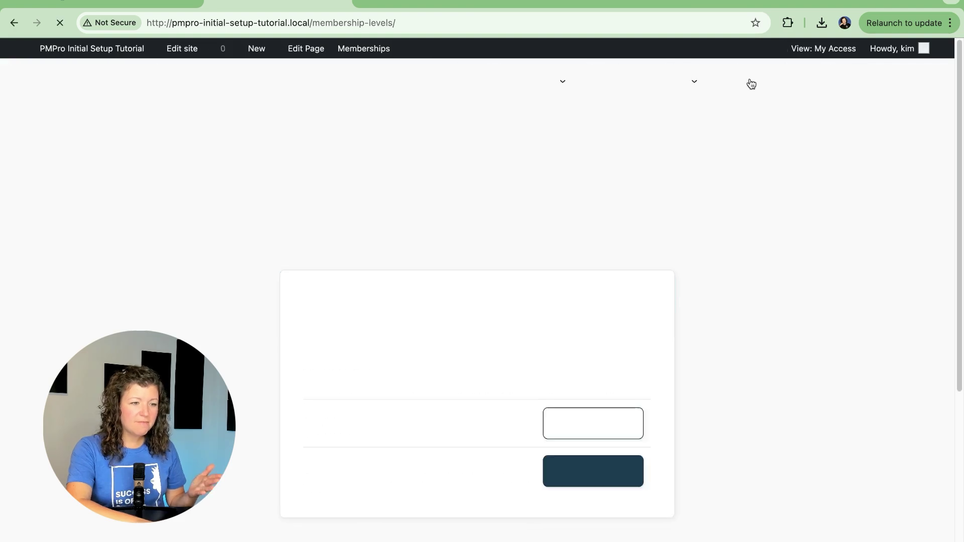
pyautogui.scroll(-1, 747, 279)
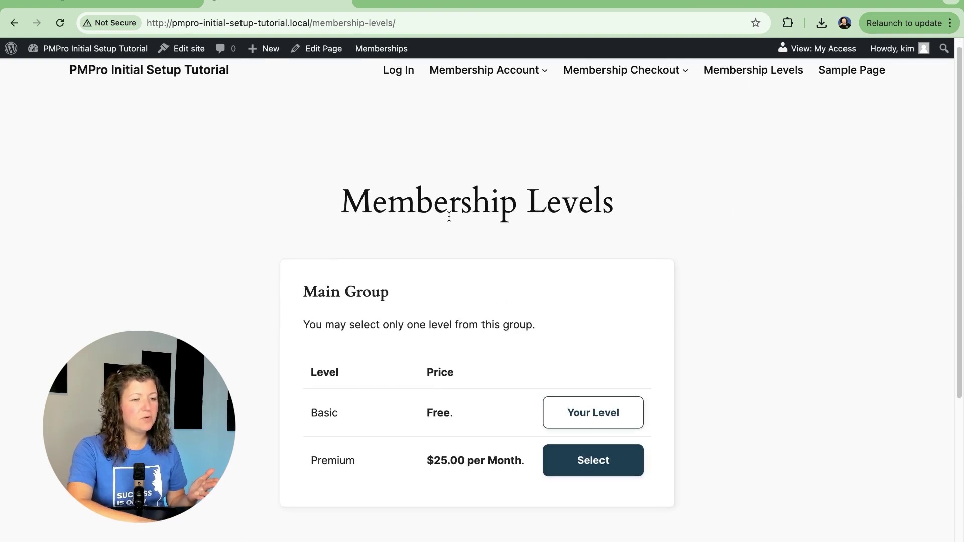